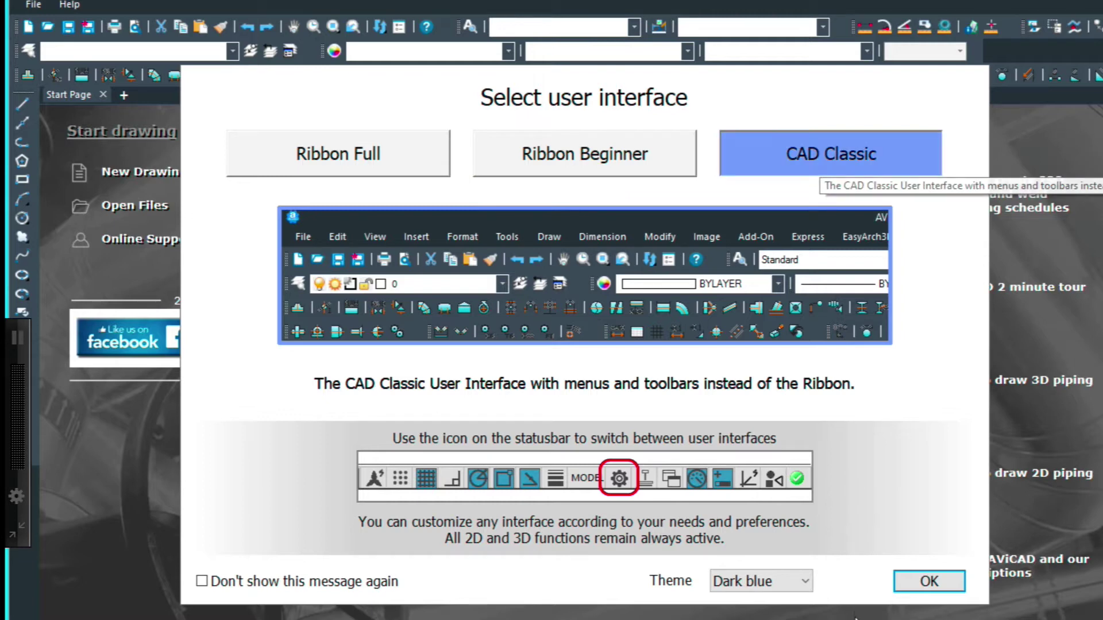
# Accept the interface choice and open the recent vessel.dwg drawing from the Start Page.
pyautogui.press('Return')
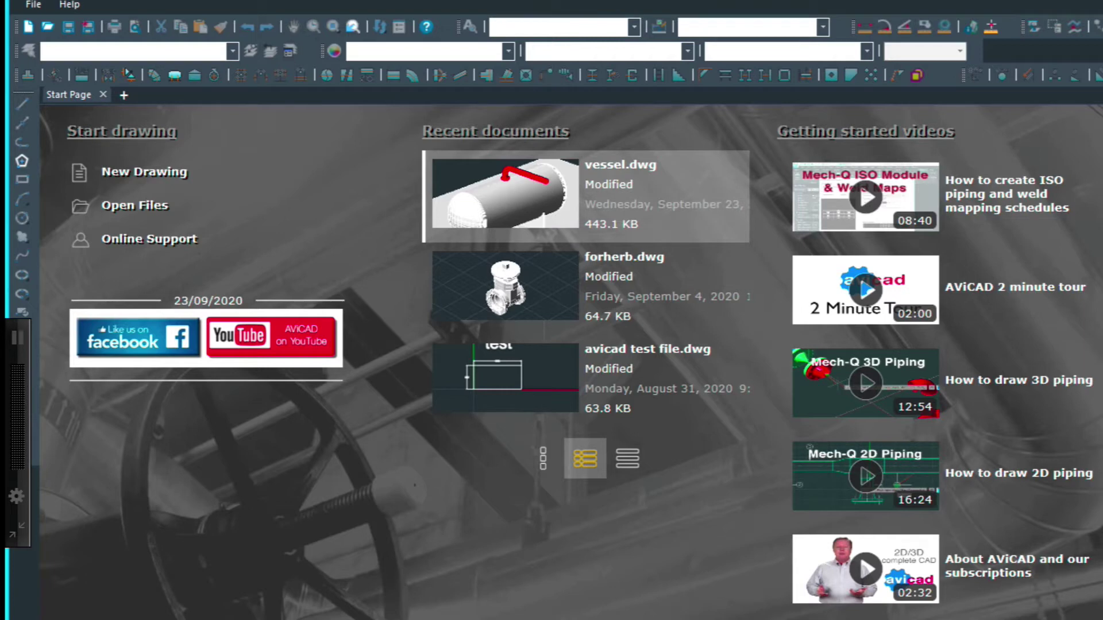
pyautogui.click(525, 174)
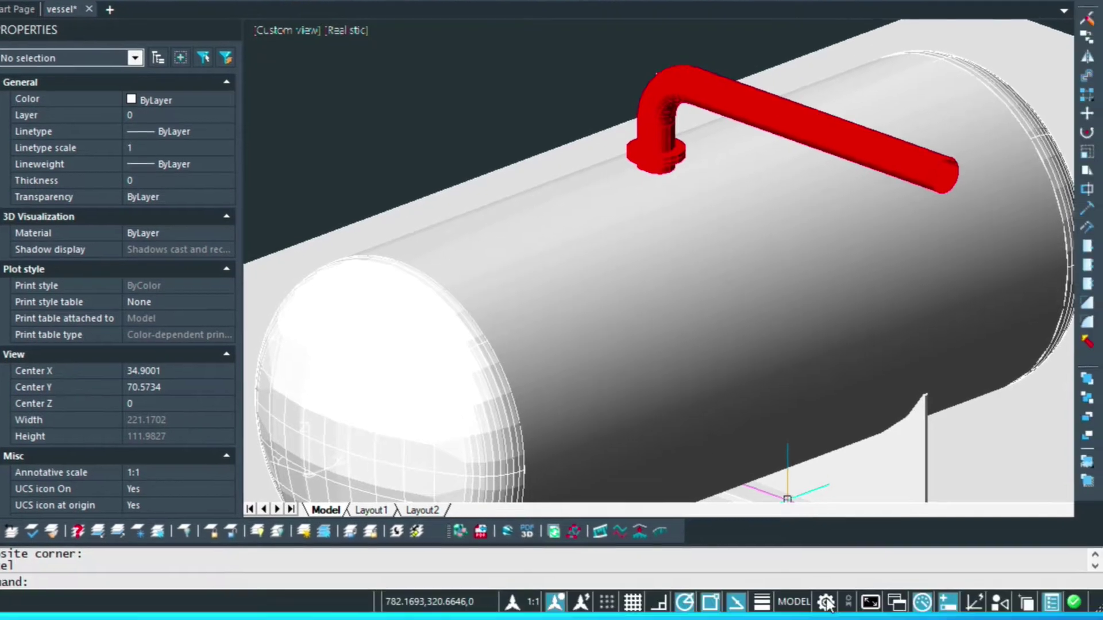
# Switch to the Ribbon Full workspace, then to 2D Drawing & Annotate.
pyautogui.click(883, 619)
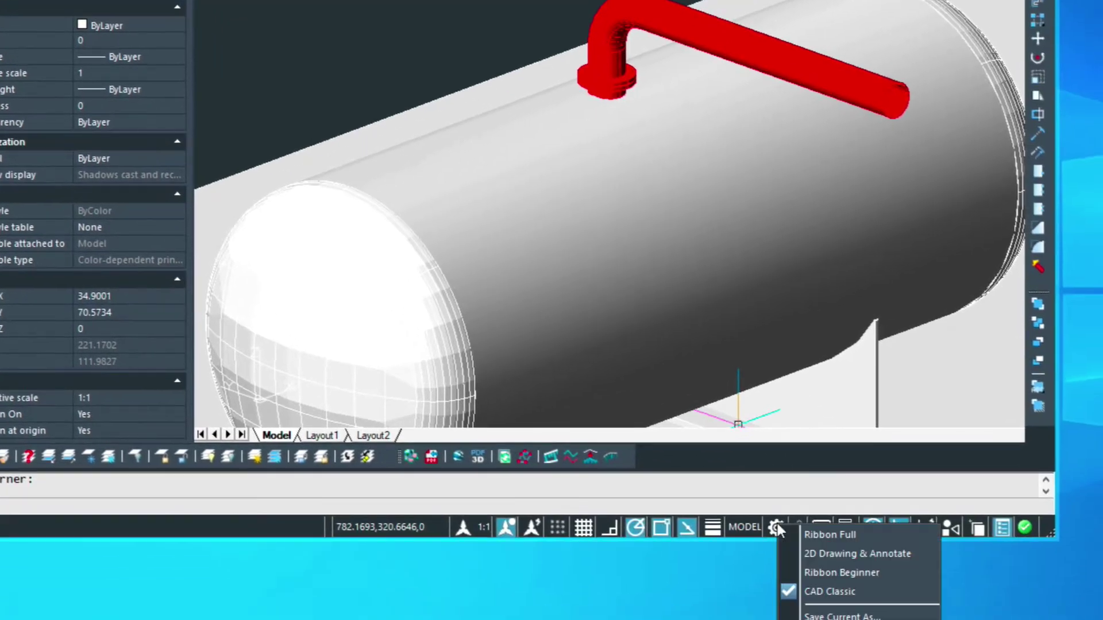
pyautogui.click(807, 533)
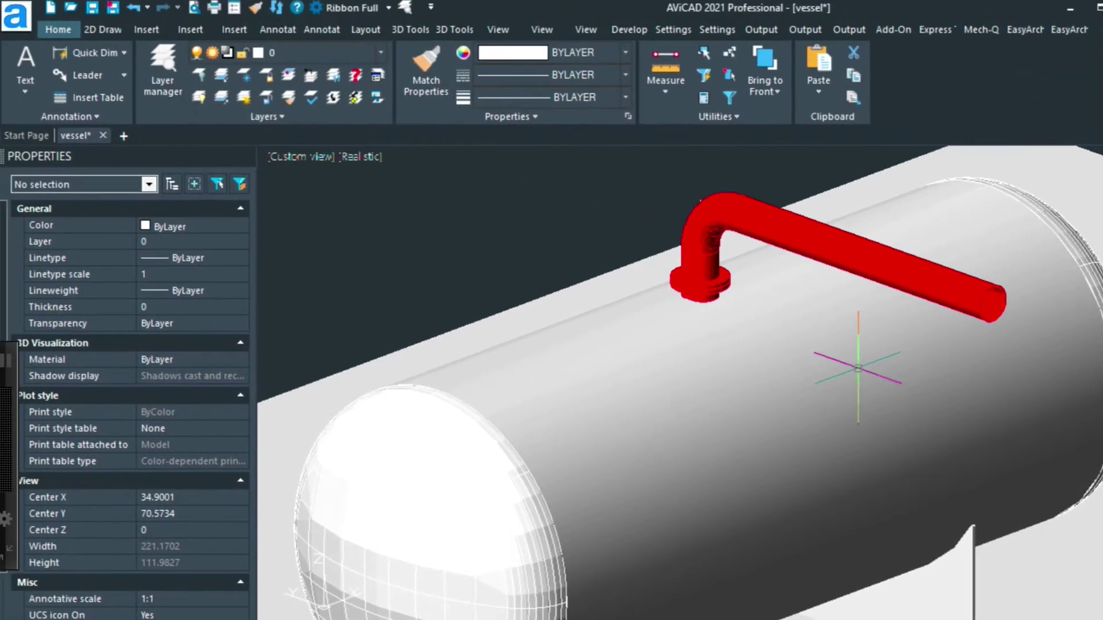
pyautogui.click(377, 9)
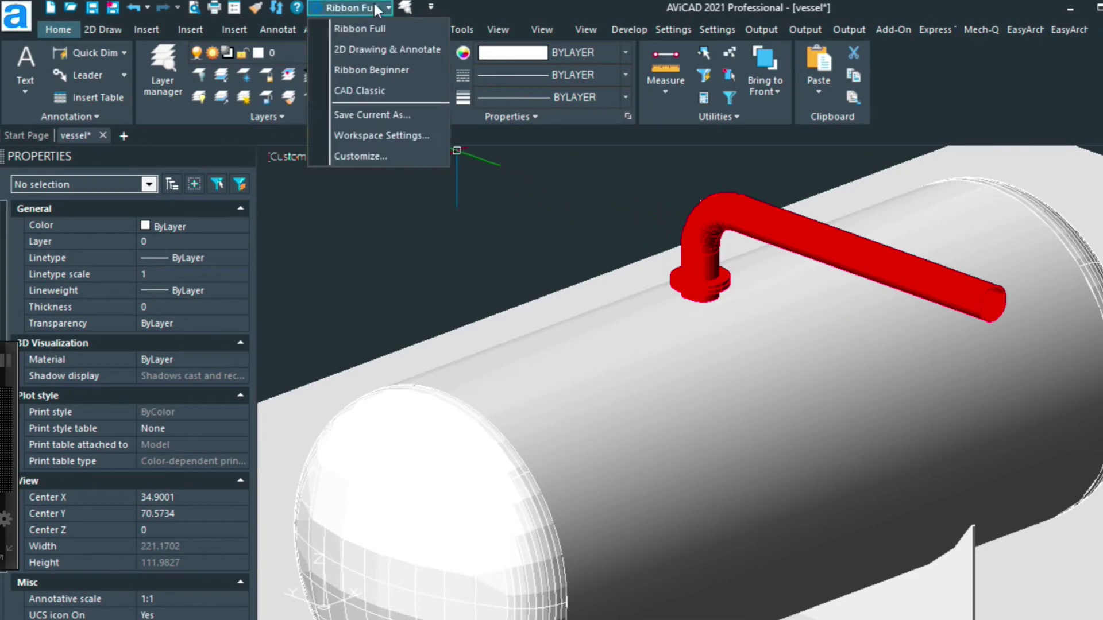
pyautogui.click(374, 50)
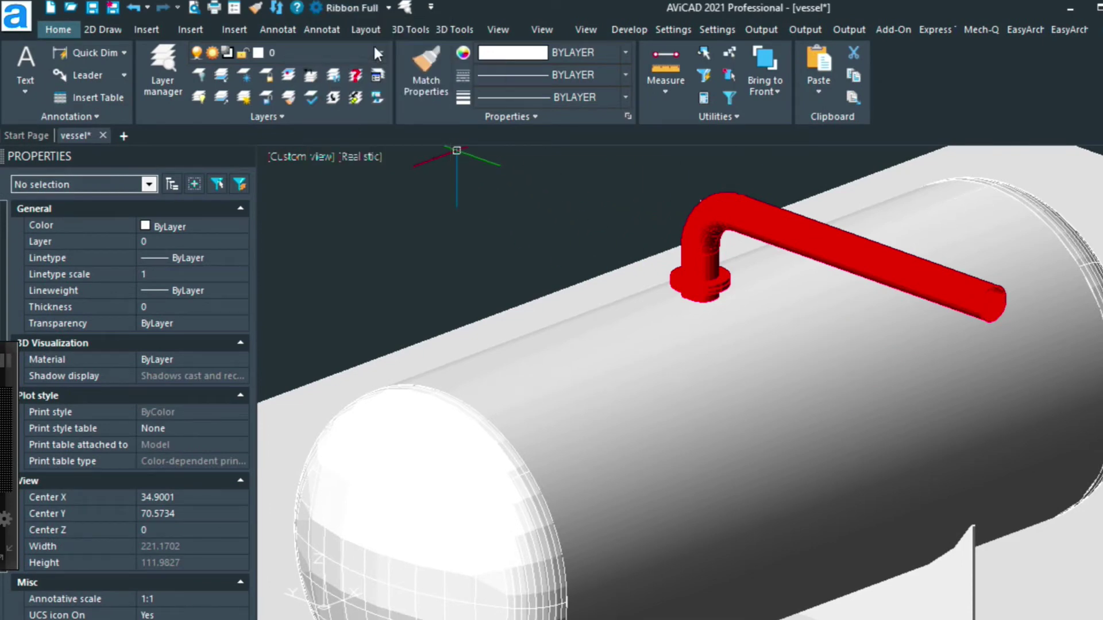
# Switch to the Ribbon Beginner workspace, then back to CAD Classic.
pyautogui.click(370, 7)
pyautogui.click(369, 73)
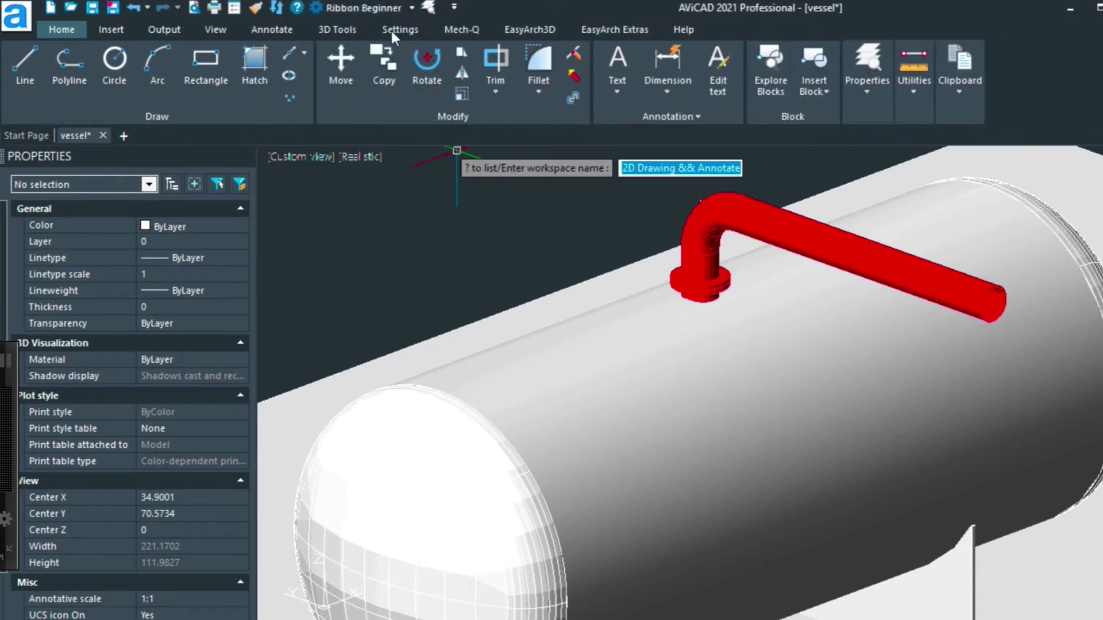
pyautogui.click(371, 7)
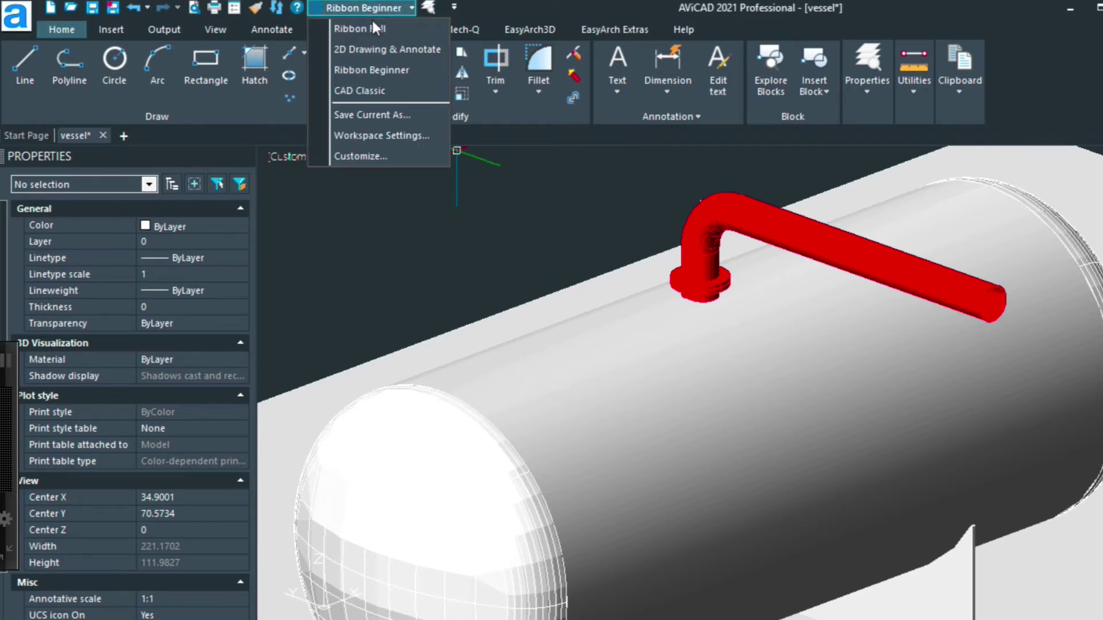
pyautogui.click(378, 95)
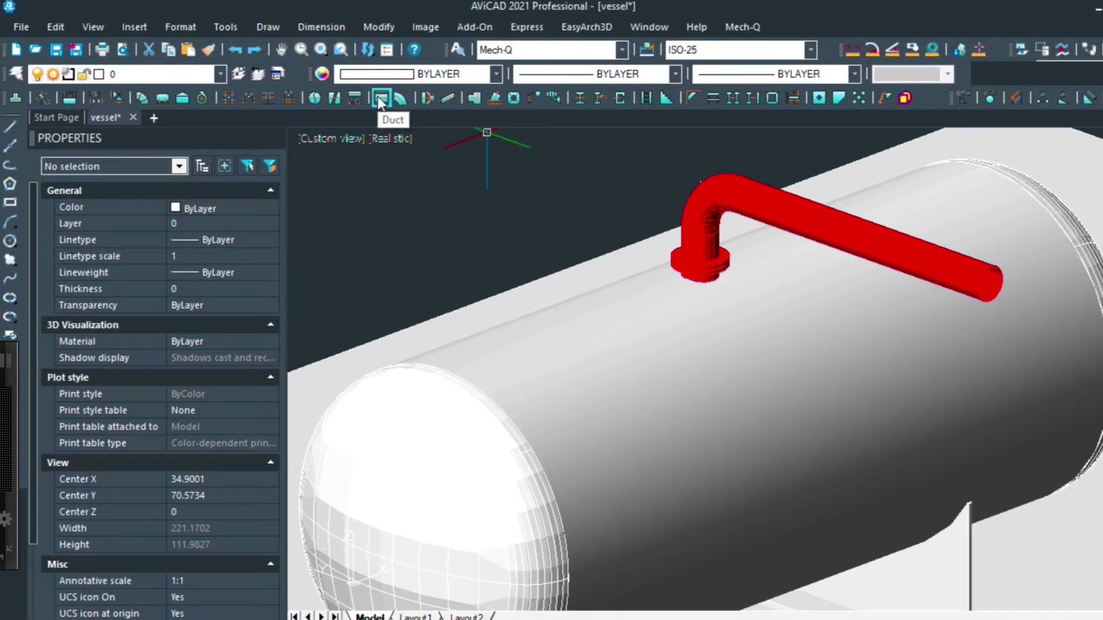
# Launch iCADLib - Blocks Manager from the Add-On menu.
pyautogui.click(474, 27)
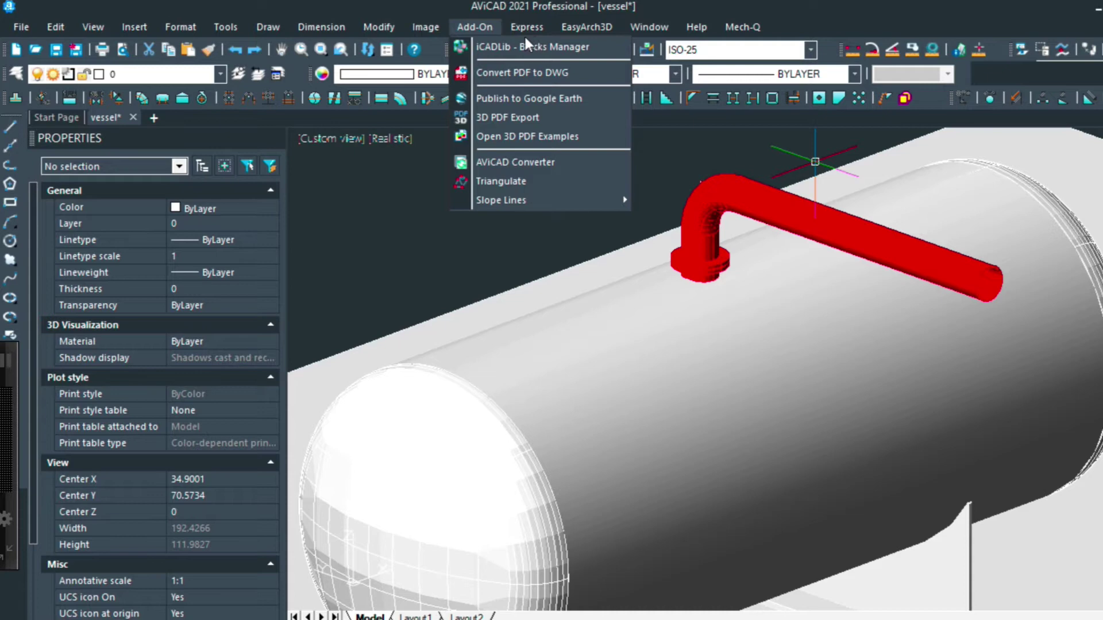
pyautogui.click(517, 48)
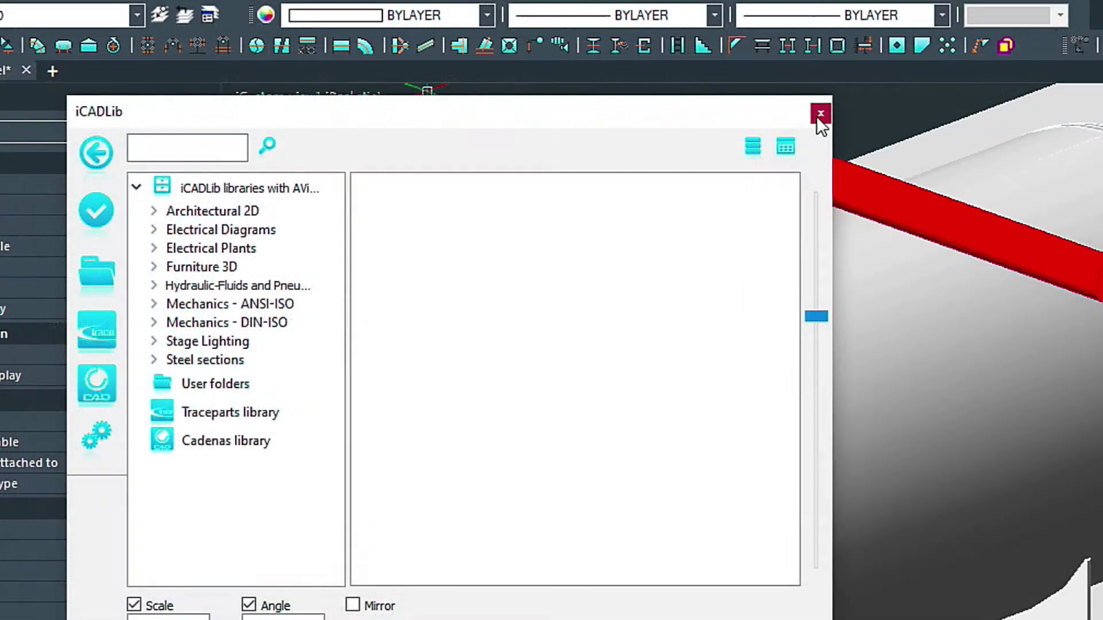
# Close the blocks manager and preview the wood and Lumber section sizes tables.
pyautogui.click(759, 151)
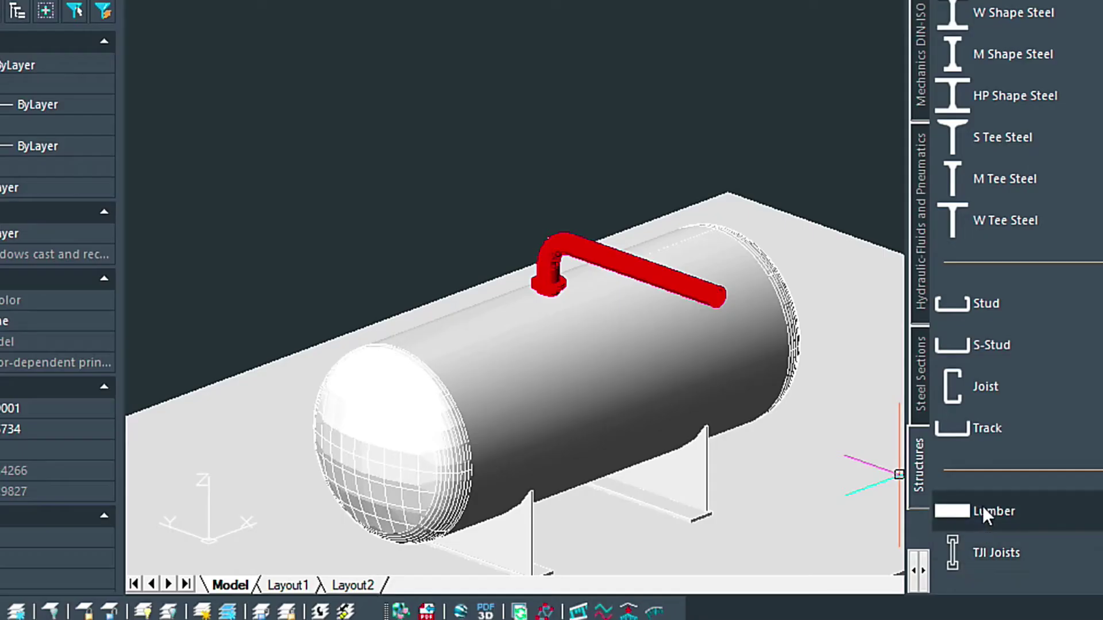
pyautogui.click(981, 553)
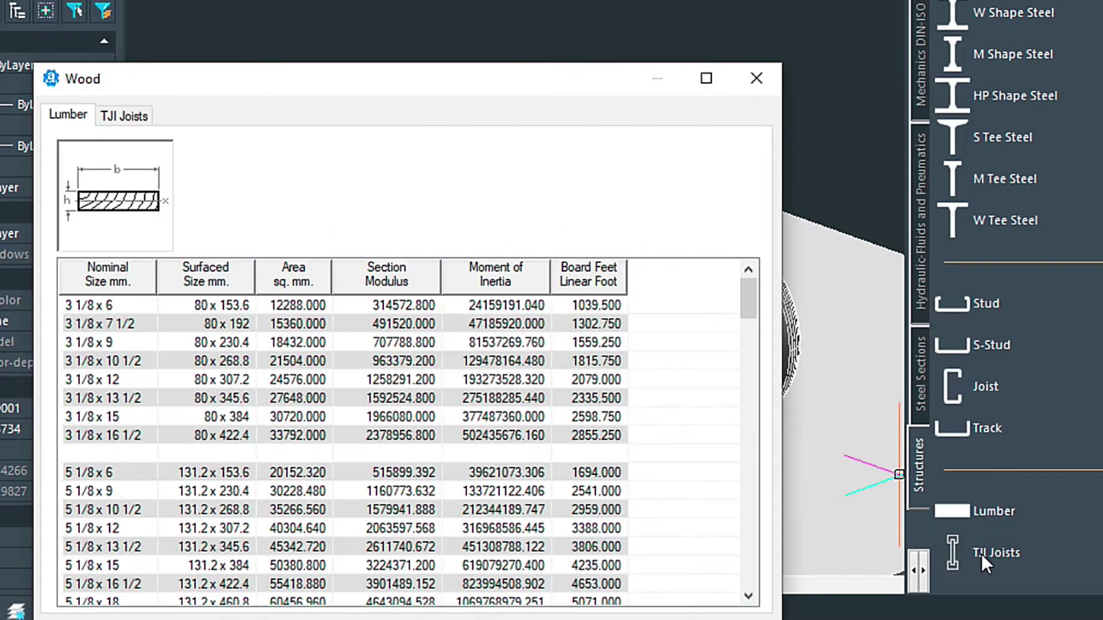
pyautogui.press('Escape')
pyautogui.click(983, 523)
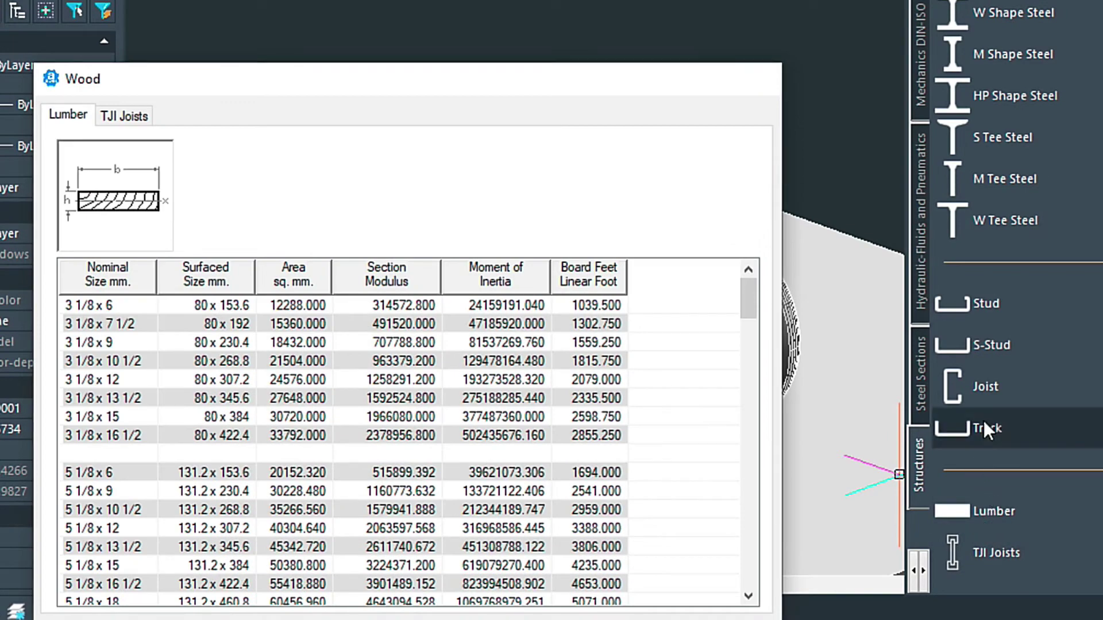
pyautogui.press('Escape')
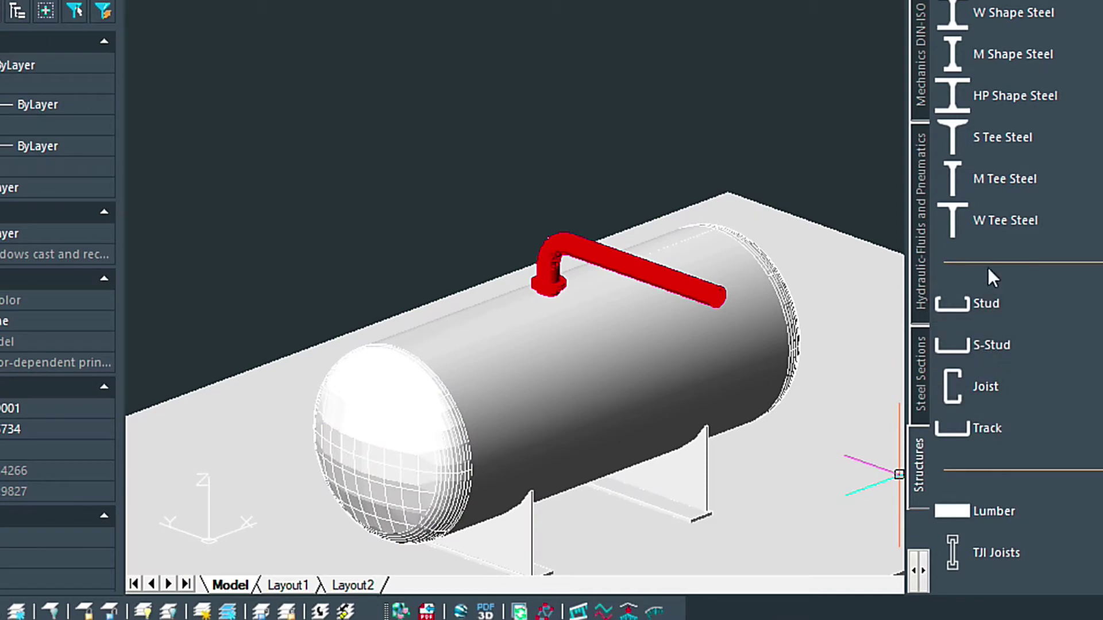
# Browse the Steel Sections, Hydraulic, Mechanics DIN-ISO and Electrical Plants palettes, choosing the 11-04-08 Power grids symbol.
pyautogui.click(919, 390)
pyautogui.click(921, 274)
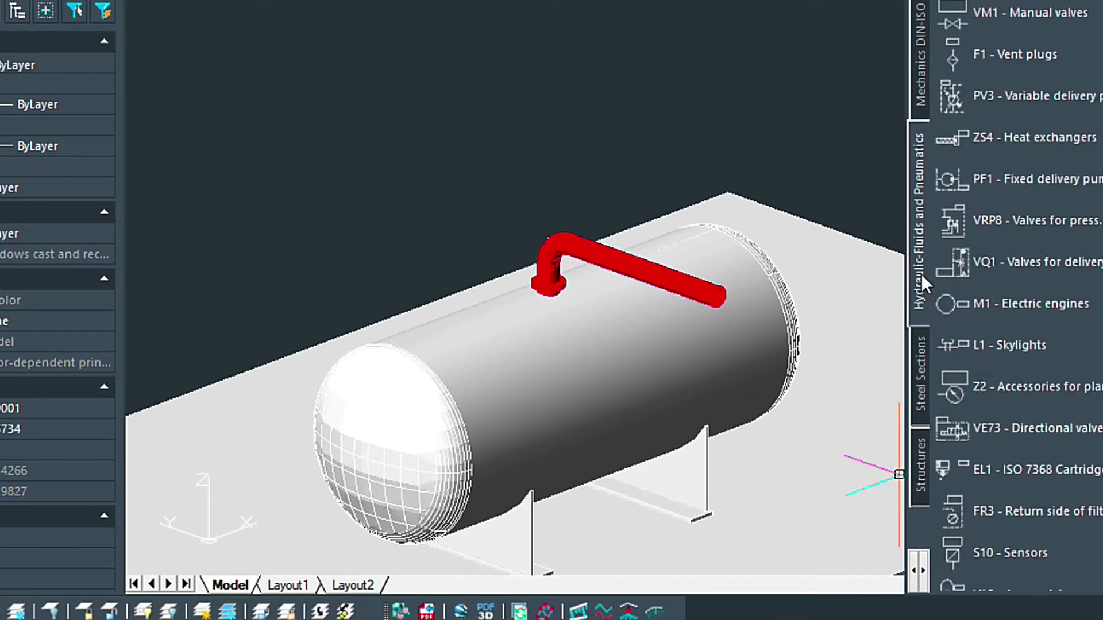
pyautogui.click(921, 86)
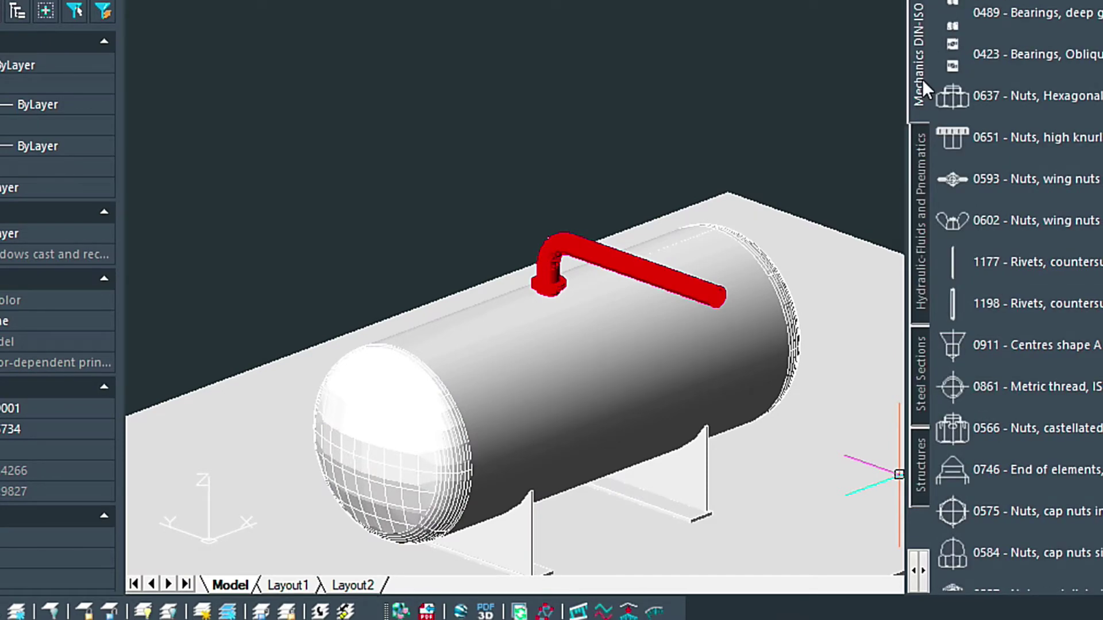
pyautogui.click(920, 57)
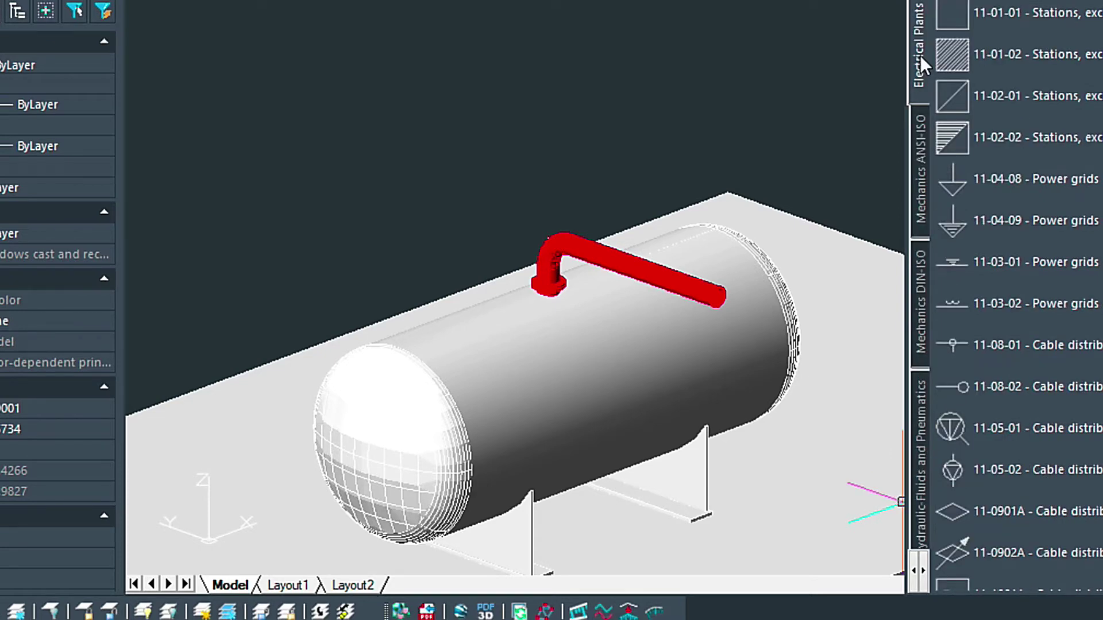
pyautogui.click(1012, 191)
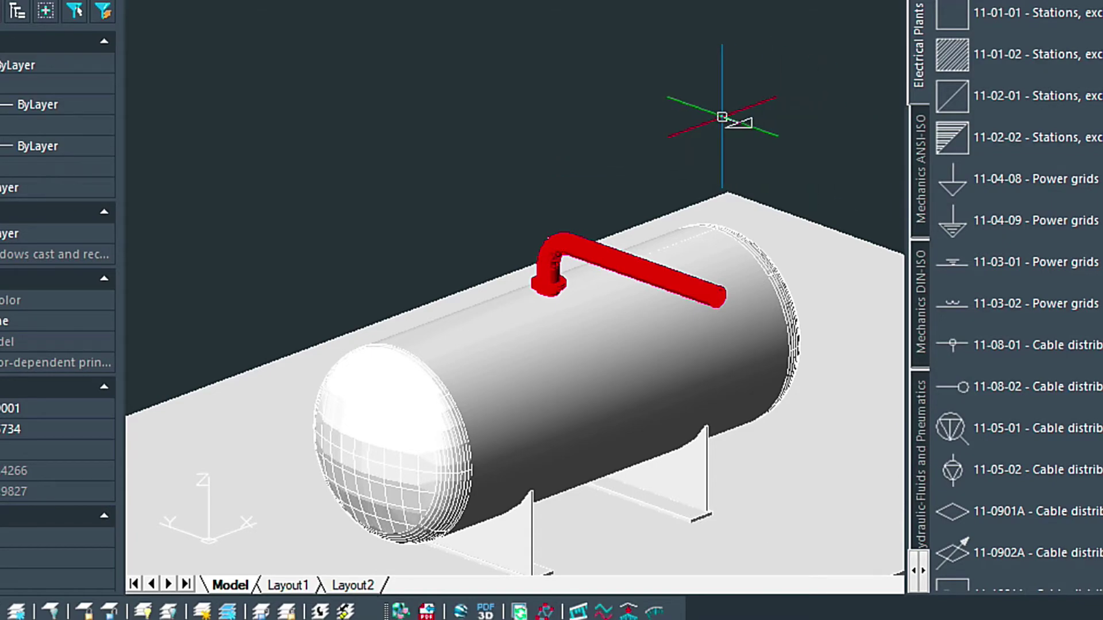
pyautogui.click(510, 0)
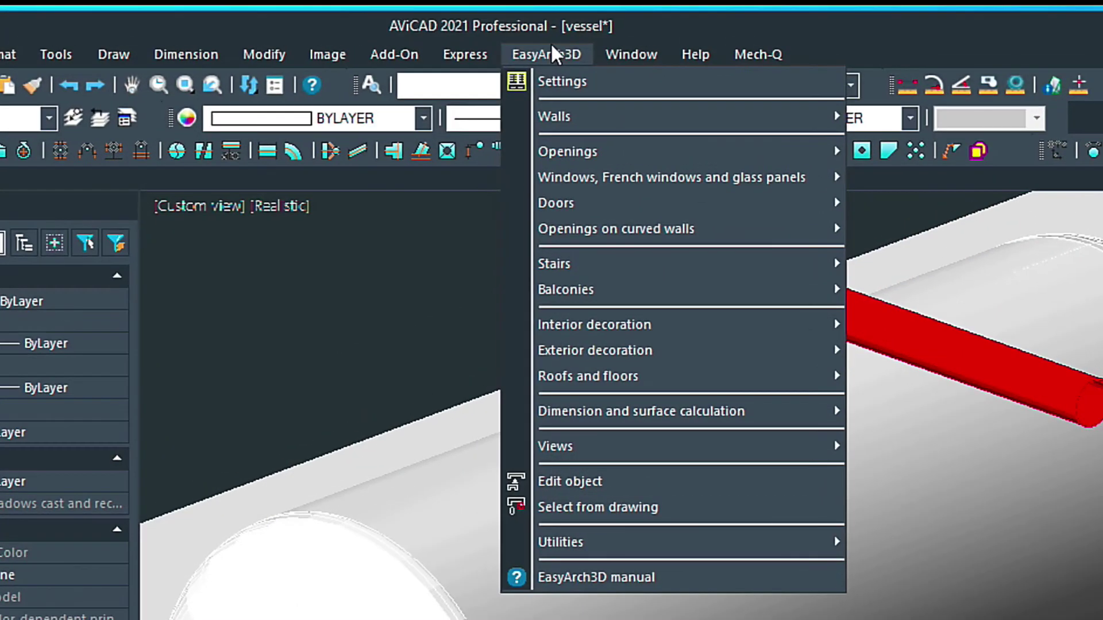
pyautogui.moveTo(482, 60)
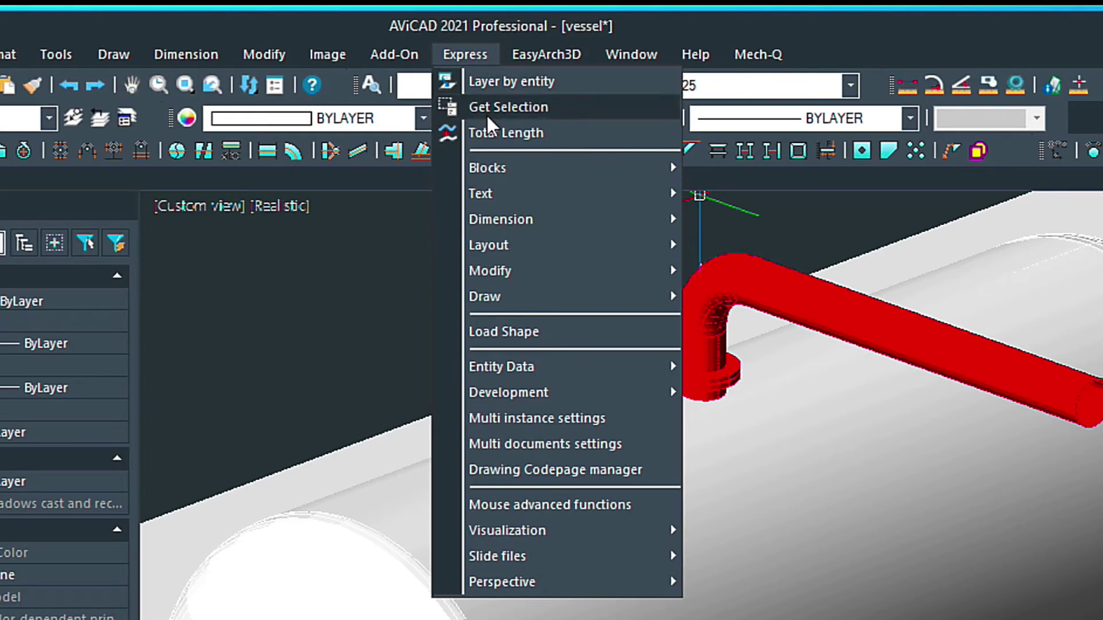
pyautogui.moveTo(745, 60)
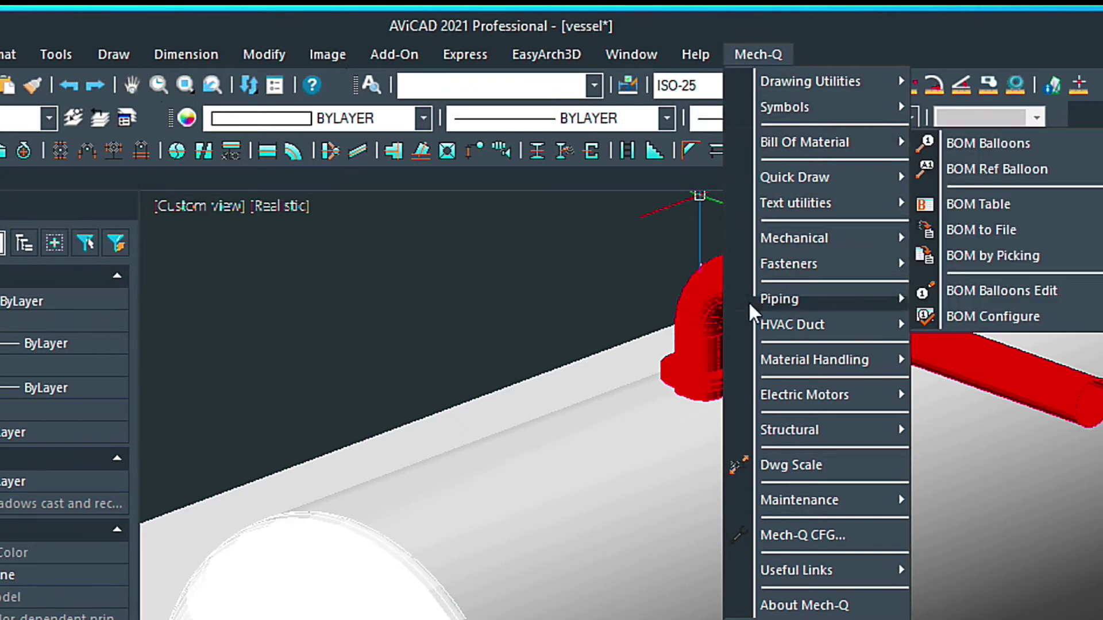
pyautogui.click(768, 465)
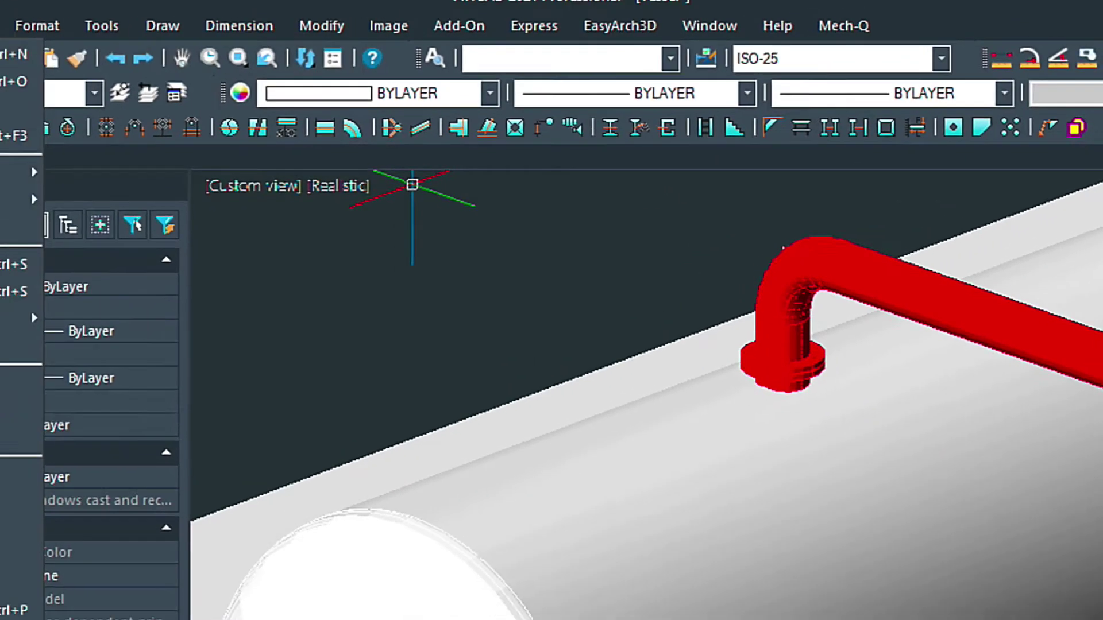
# Browse the File, Edit, View, Insert, Format, Tools and Draw menus.
pyautogui.click(16, 33)
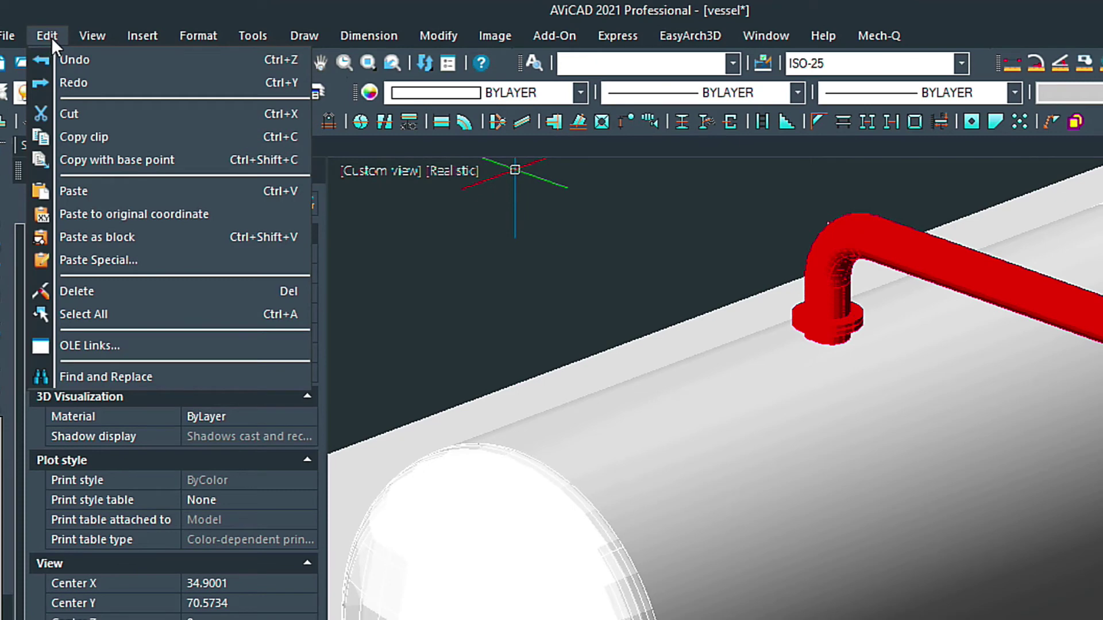
pyautogui.moveTo(80, 42)
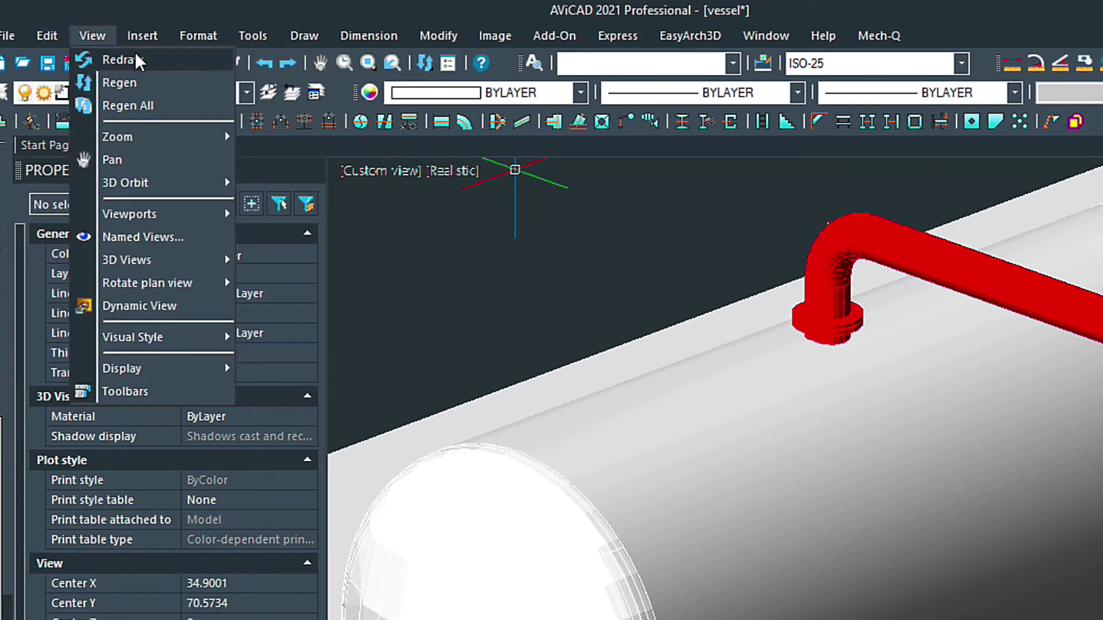
pyautogui.moveTo(147, 41)
pyautogui.moveTo(182, 42)
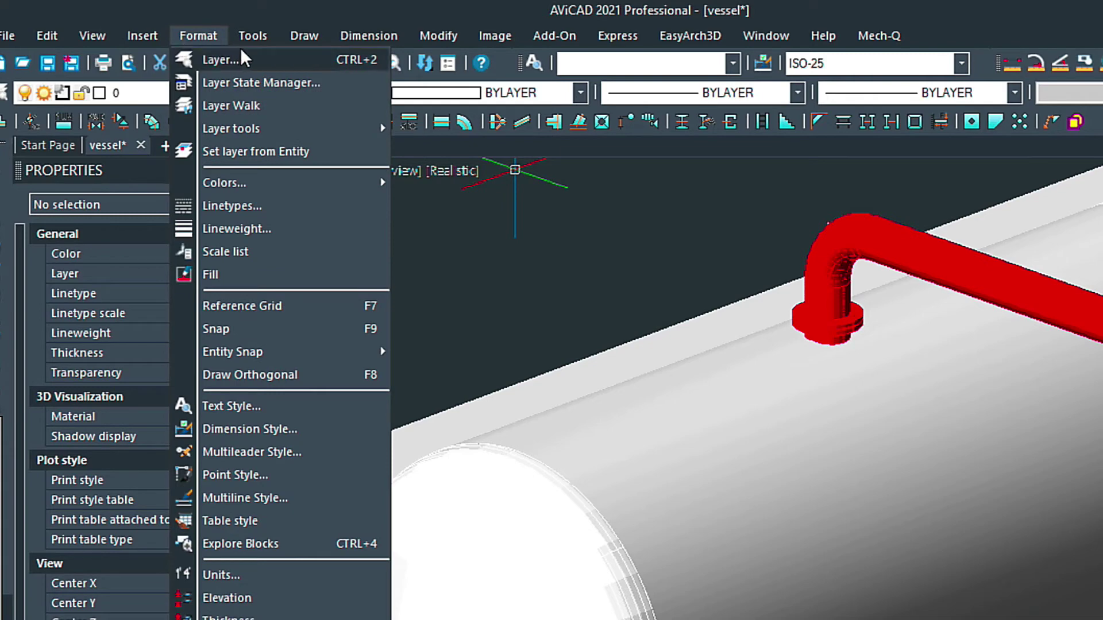
pyautogui.moveTo(251, 43)
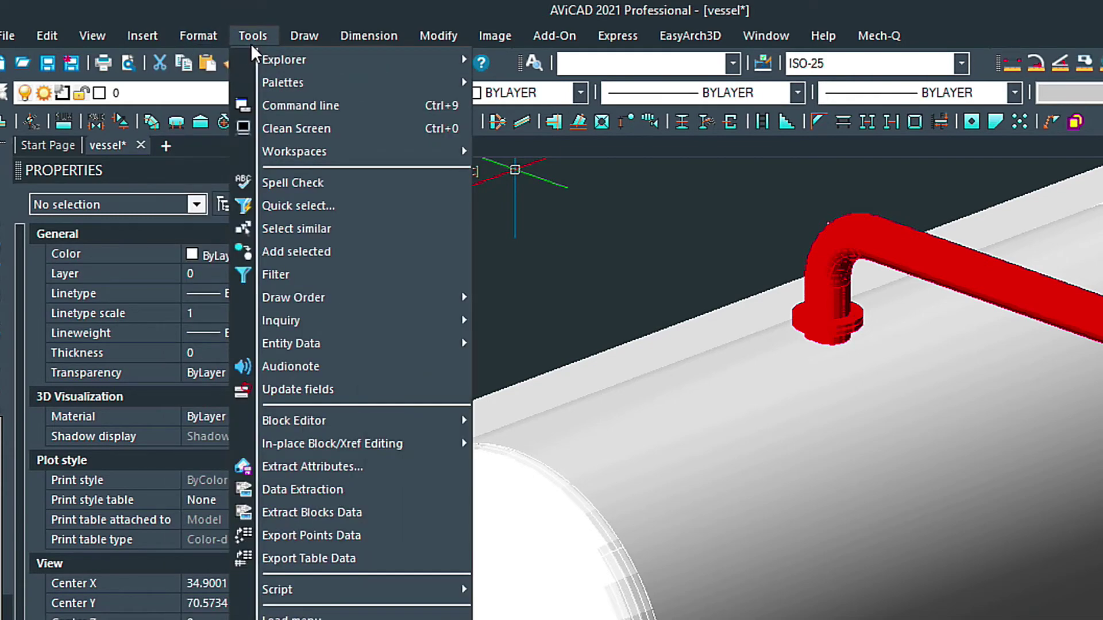
pyautogui.moveTo(295, 41)
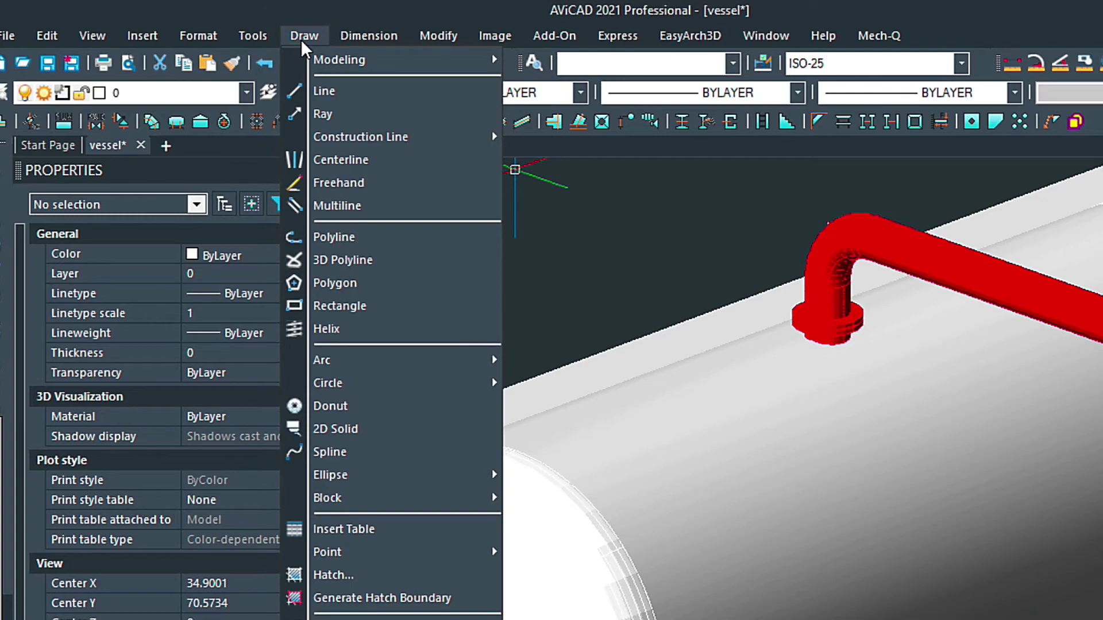
pyautogui.moveTo(361, 42)
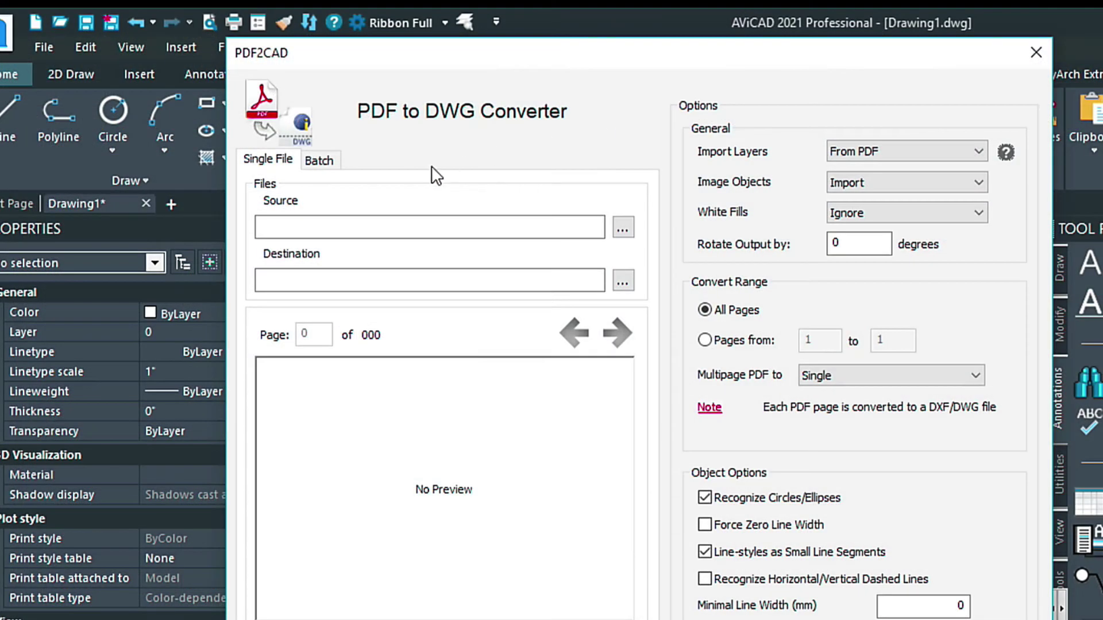
# Convert Pump with Storage Tank.pdf with PDF2CAD and select a resulting polyline.
pyautogui.click(627, 230)
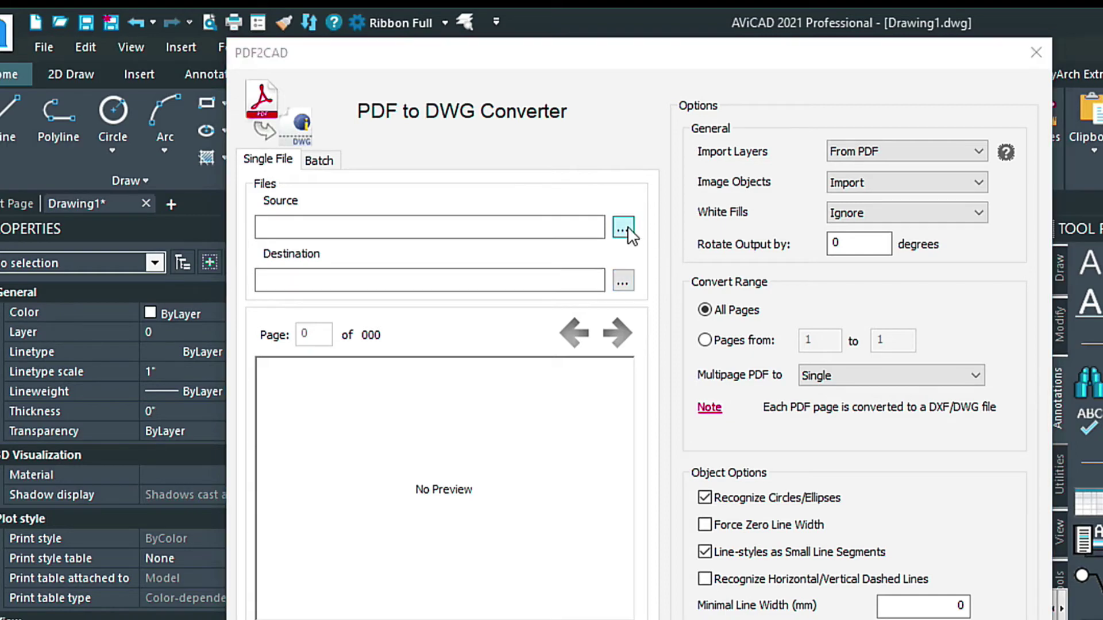
pyautogui.click(474, 216)
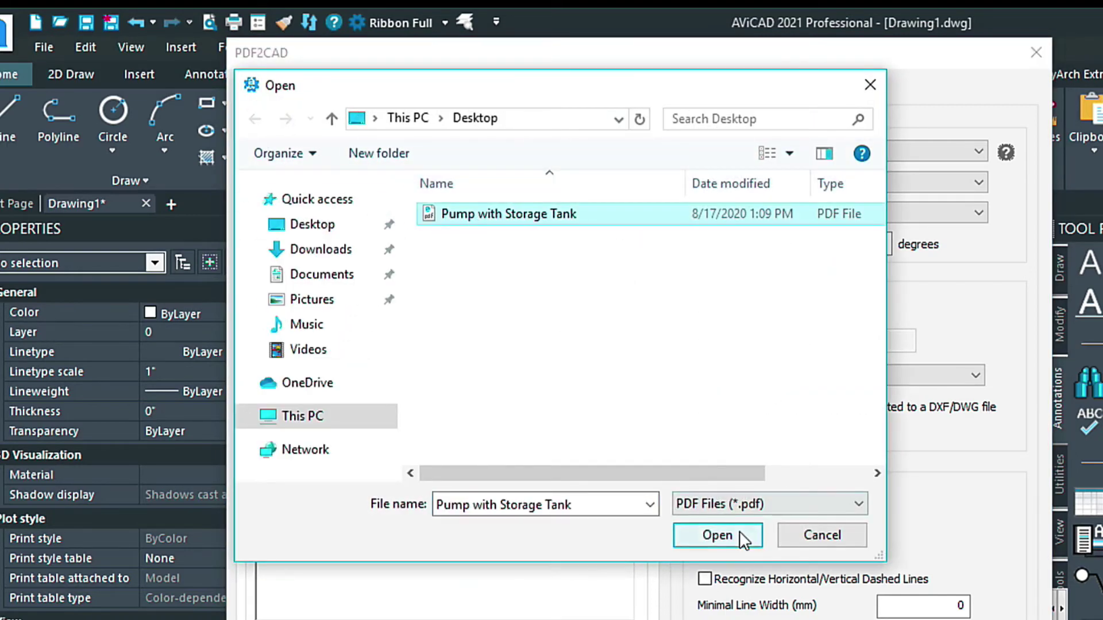
pyautogui.click(718, 535)
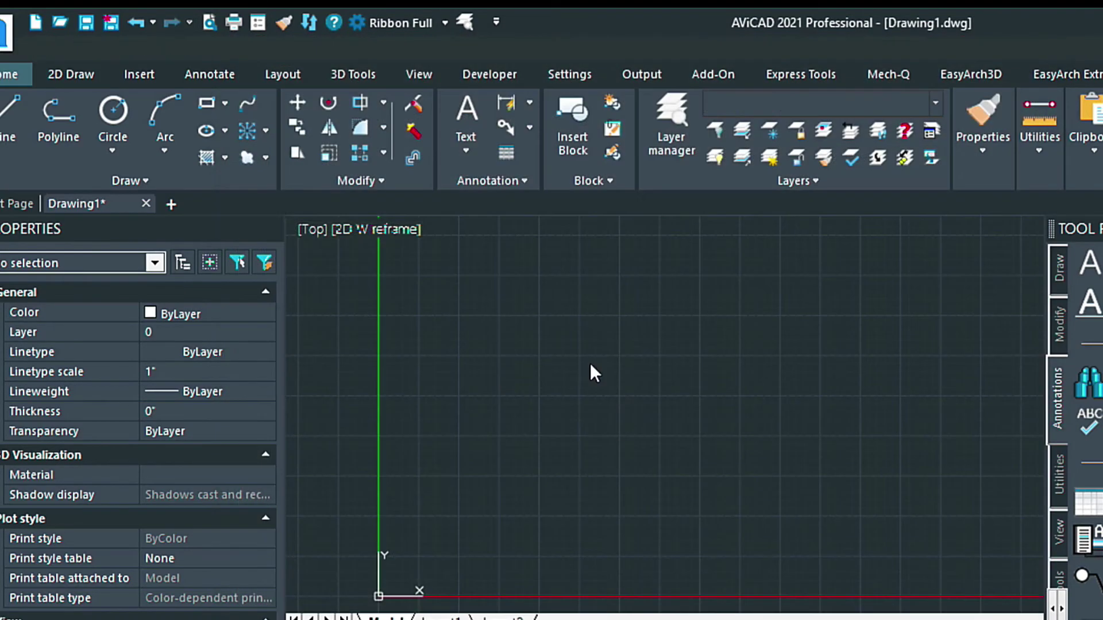
pyautogui.click(552, 326)
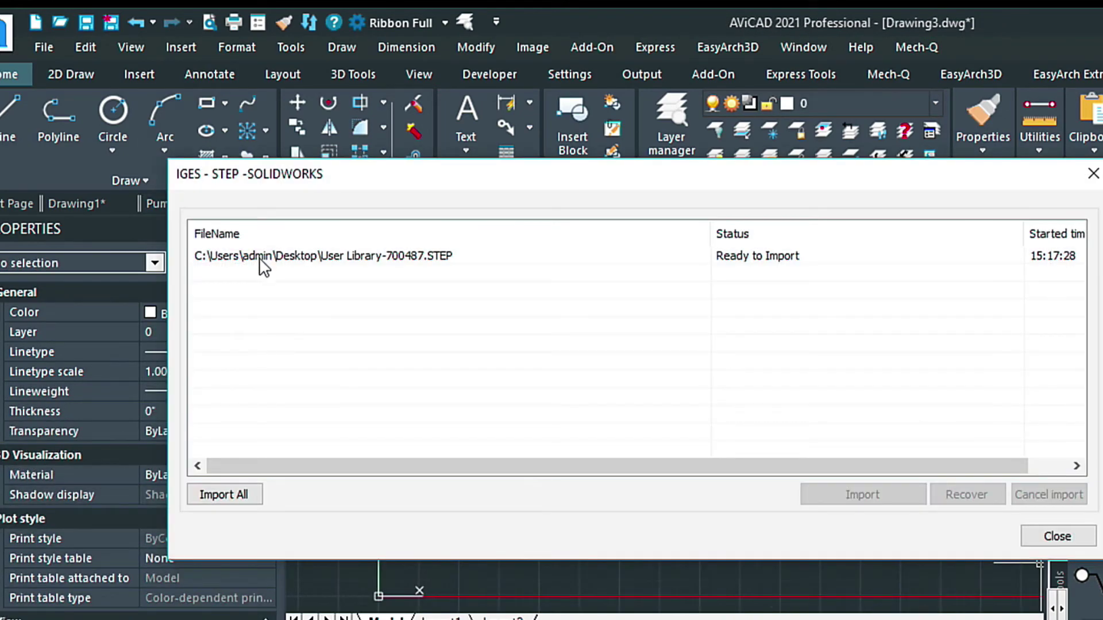
# Import the STEP clamp part into Drawing3 as a 3D wireframe.
pyautogui.click(260, 258)
pyautogui.click(857, 492)
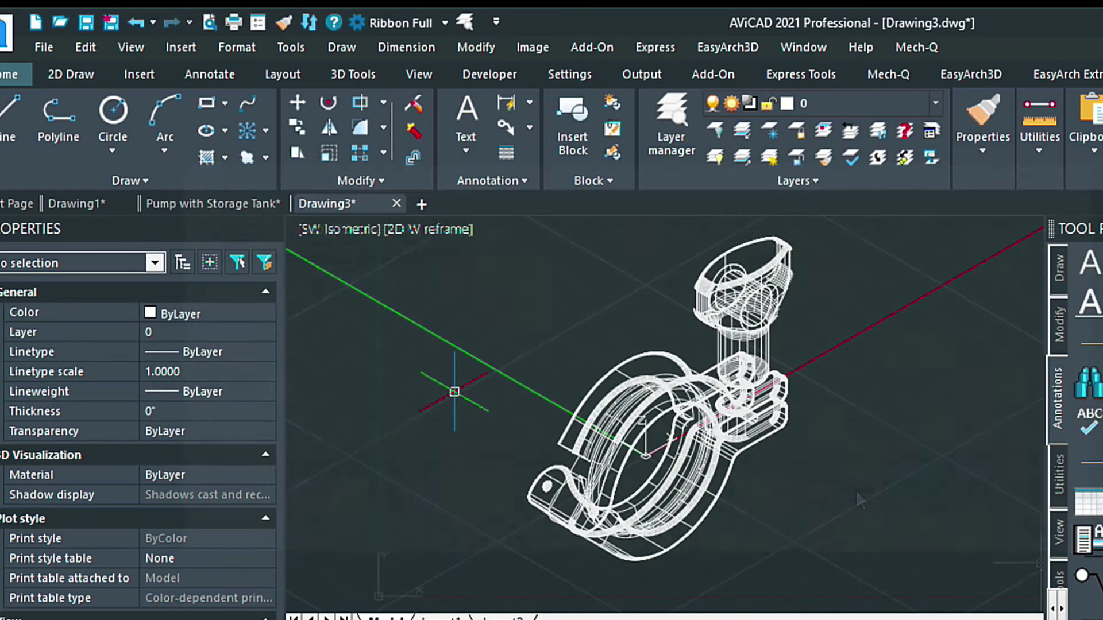
pyautogui.scroll(-3, 622, 386)
pyautogui.click(556, 81)
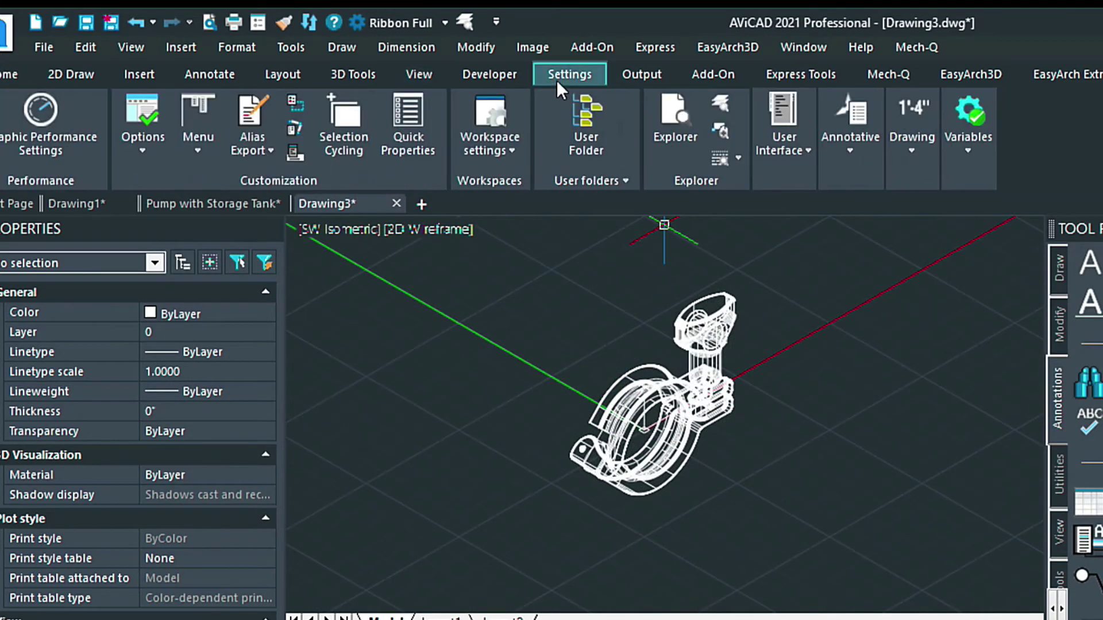
pyautogui.click(198, 151)
pyautogui.click(230, 227)
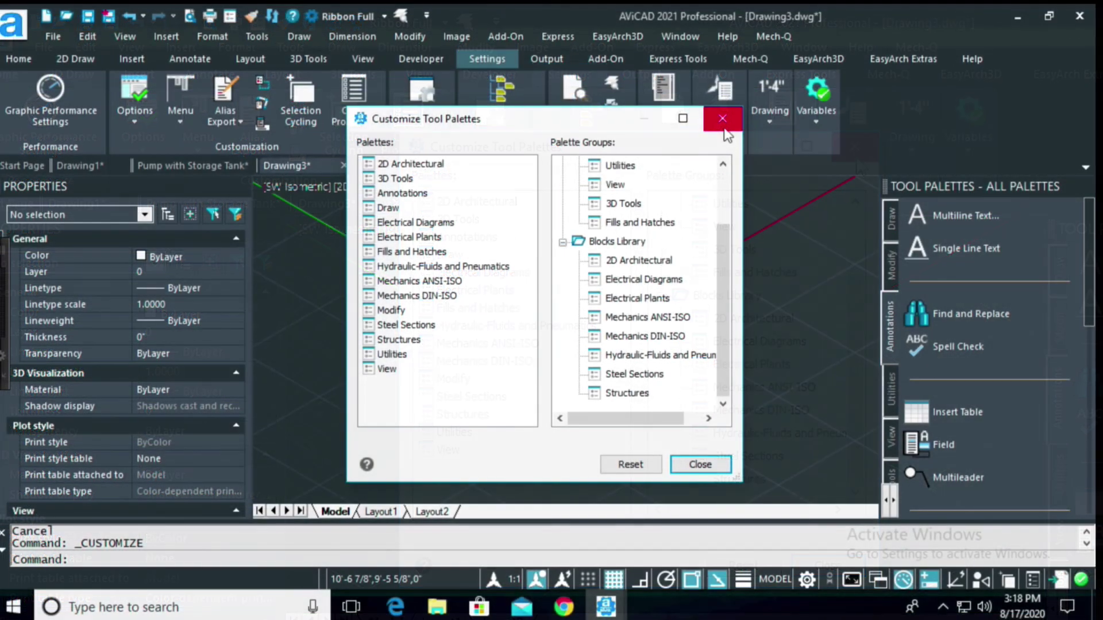
pyautogui.click(723, 121)
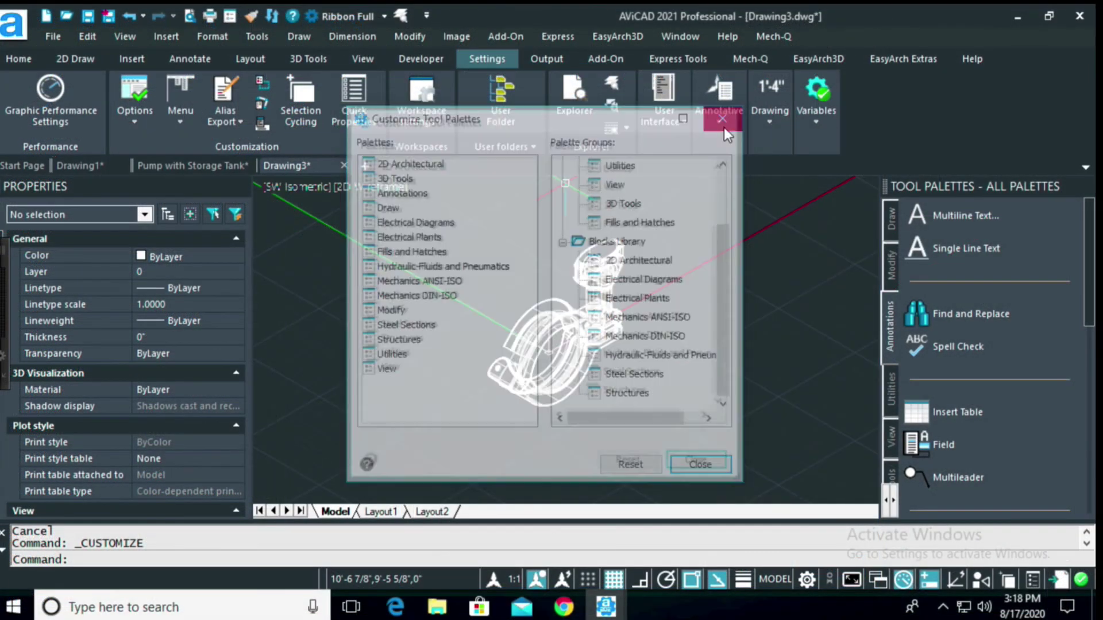